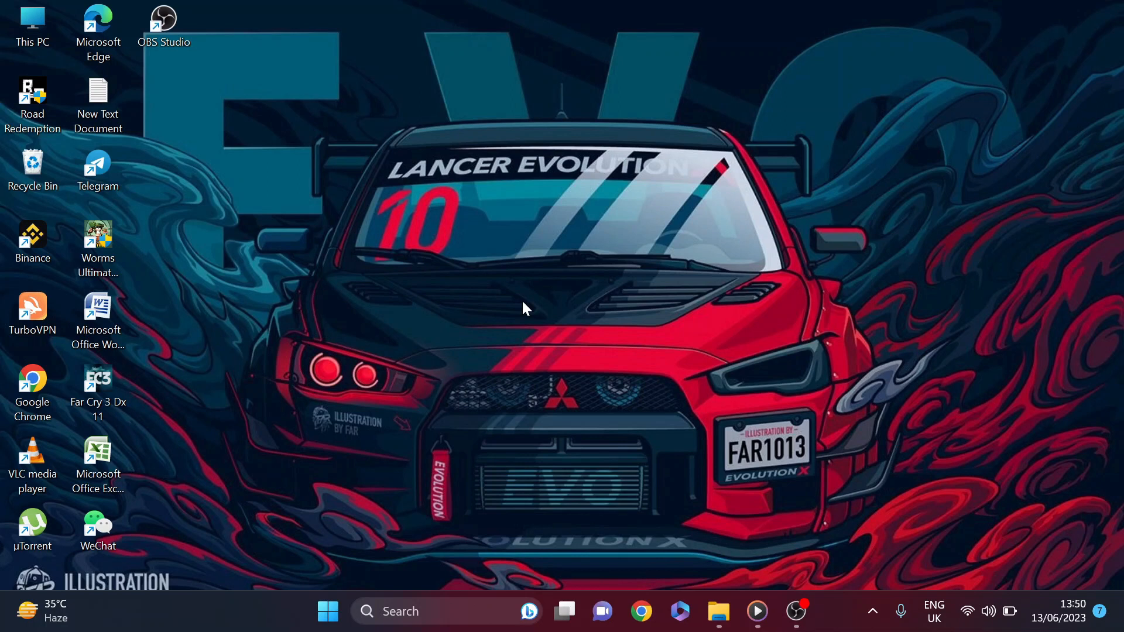
Step: Bring up the Start menu from the taskbar
left_click(335, 609)
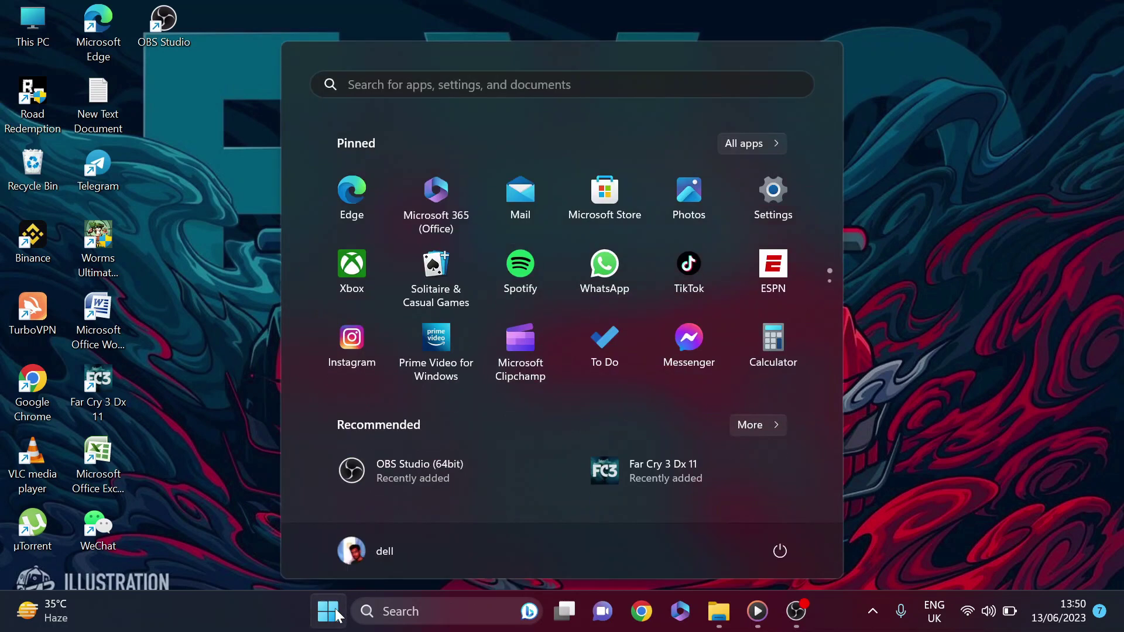
Step: Launch Settings from the pinned apps and reach the System page
left_click(776, 201)
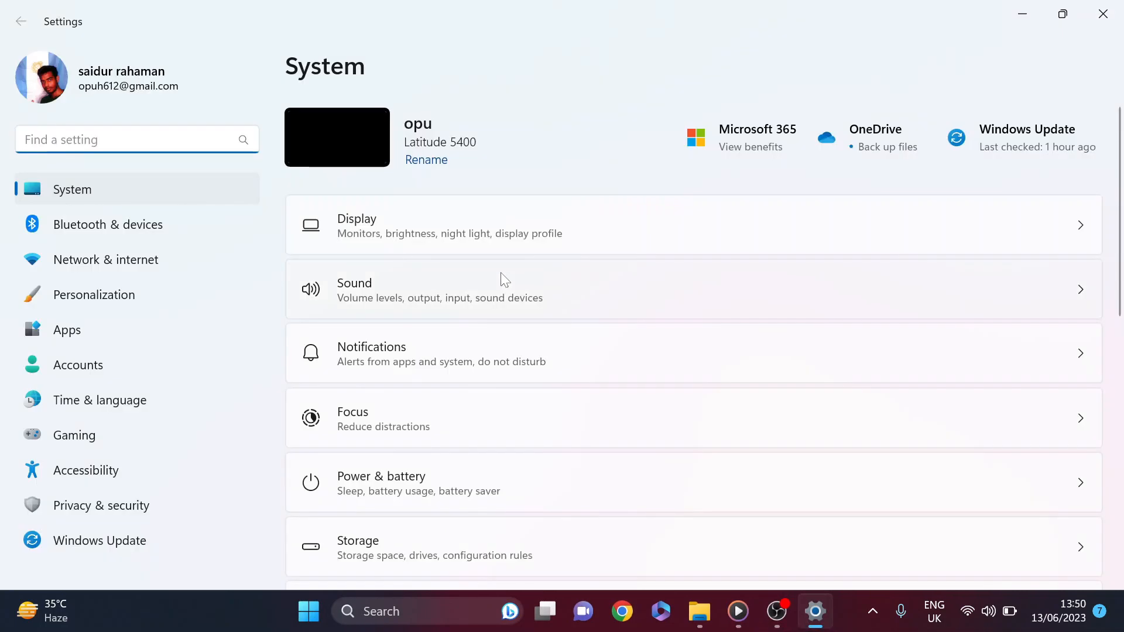
scroll(504, 279, "down", 2)
scroll(504, 279, "down", 2)
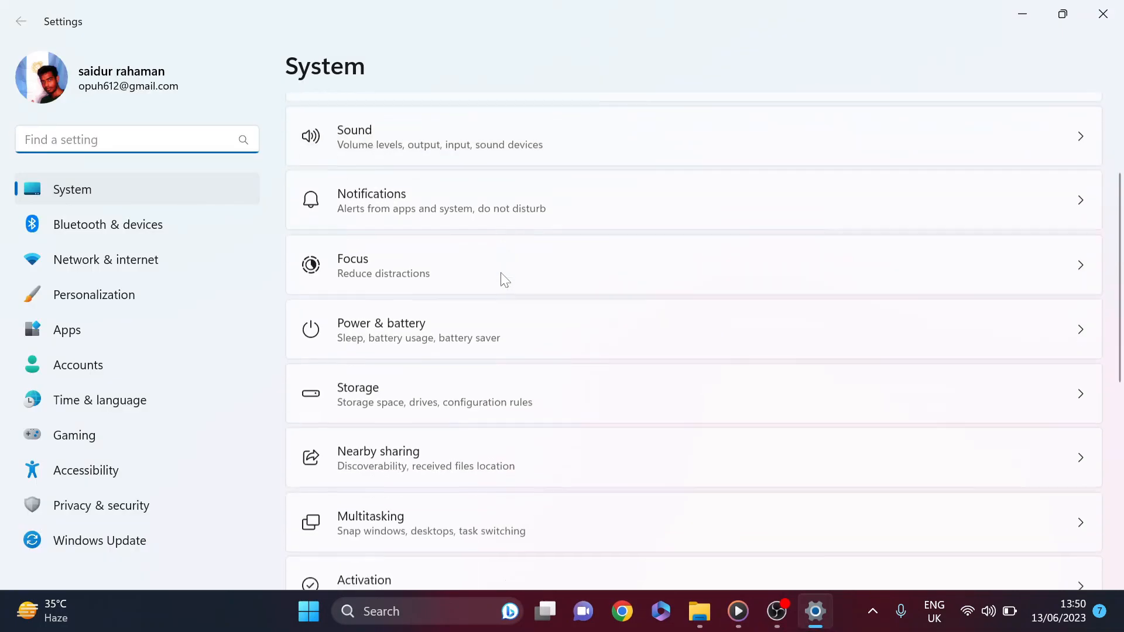
scroll(504, 279, "down", 2)
scroll(504, 279, "down", 2)
scroll(504, 279, "down", 2)
scroll(504, 279, "down", 2)
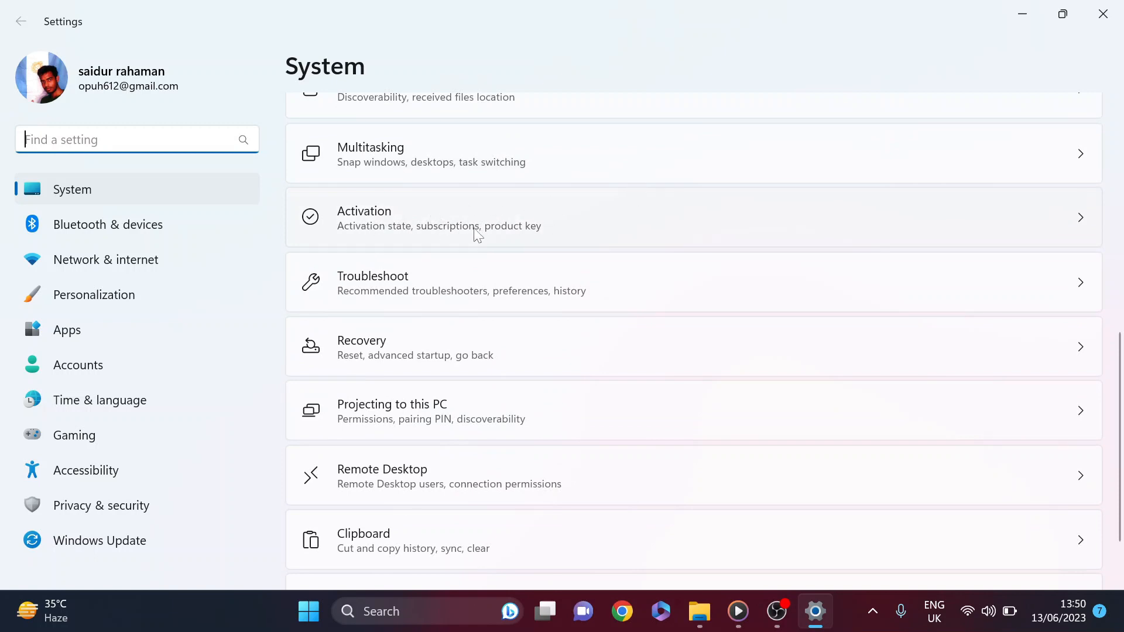
Step: Expand the Activation state row showing Windows 11 Pro is activated with a digital license
left_click(474, 234)
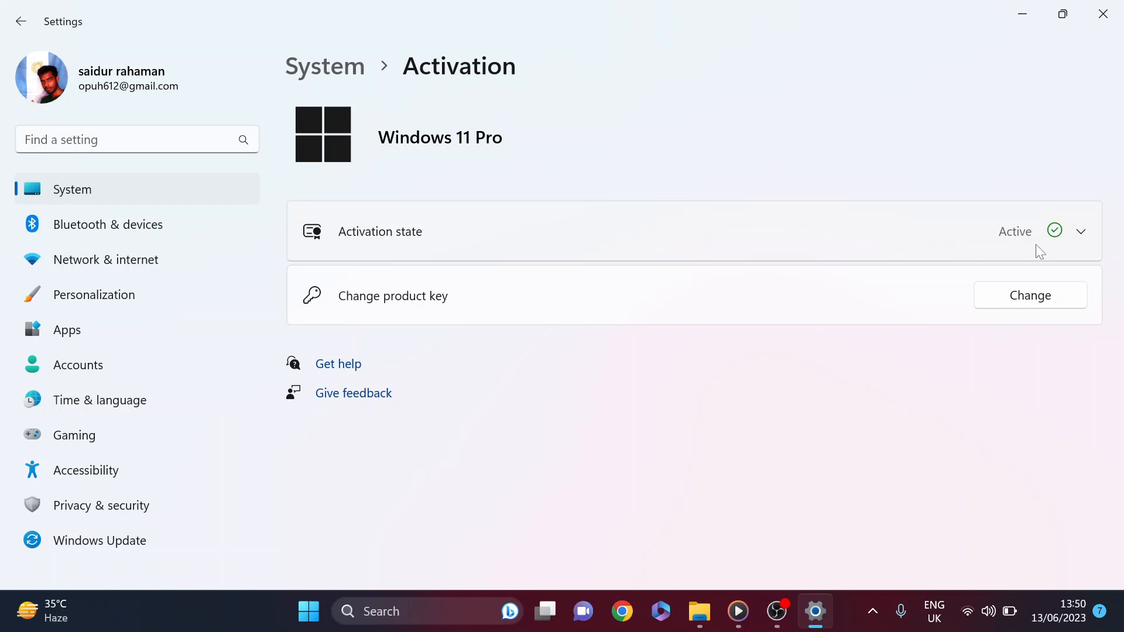
left_click(1018, 237)
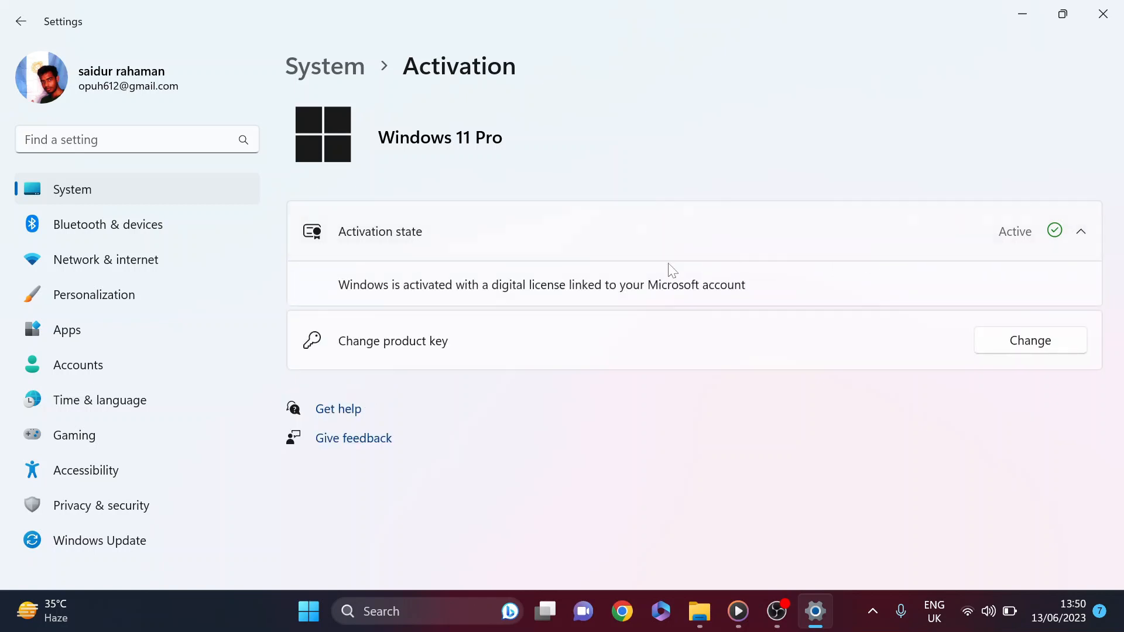